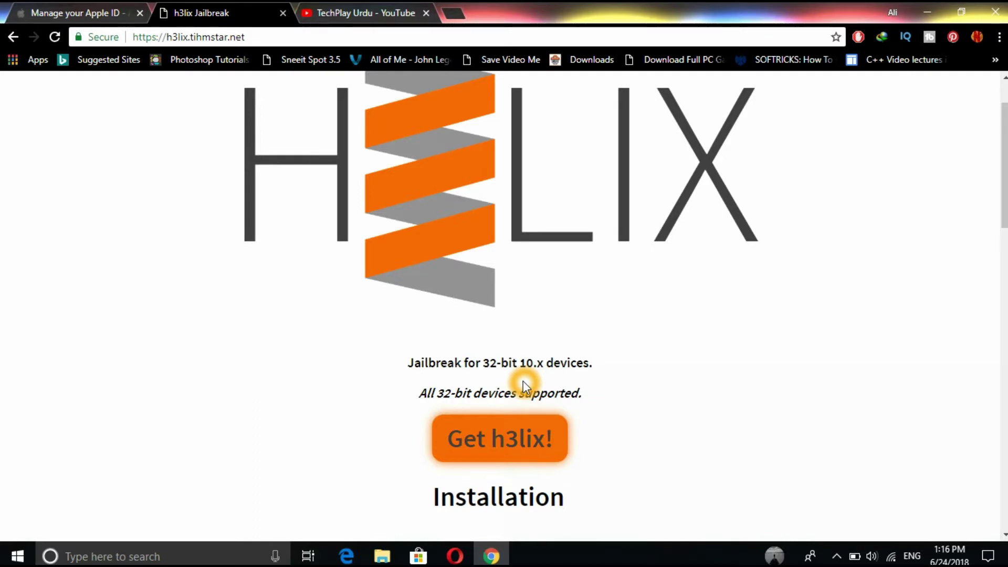
Switch Chrome to the 'TechPlay Urdu - YouTube' channel tab.
left_click(414, 11)
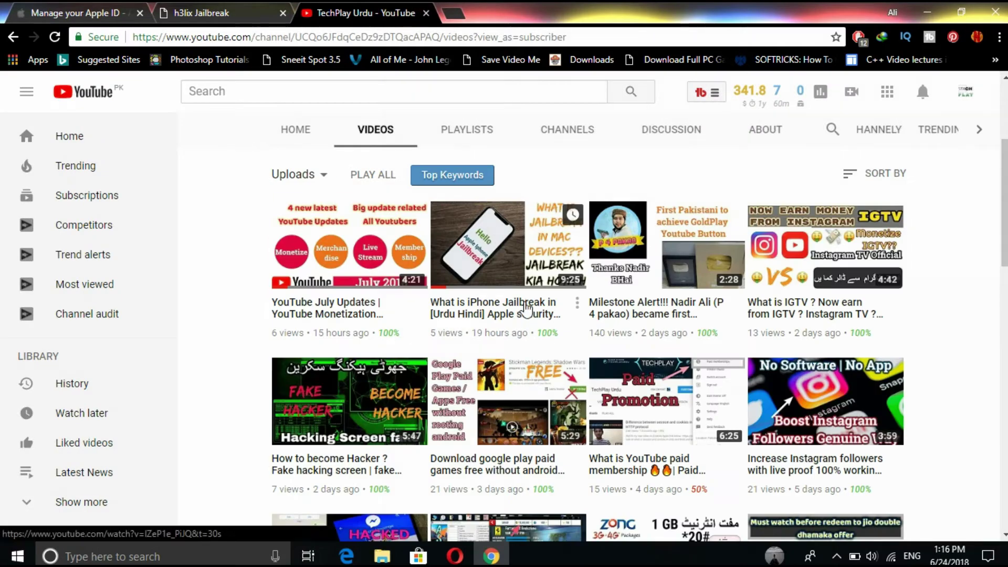
left_click(608, 371)
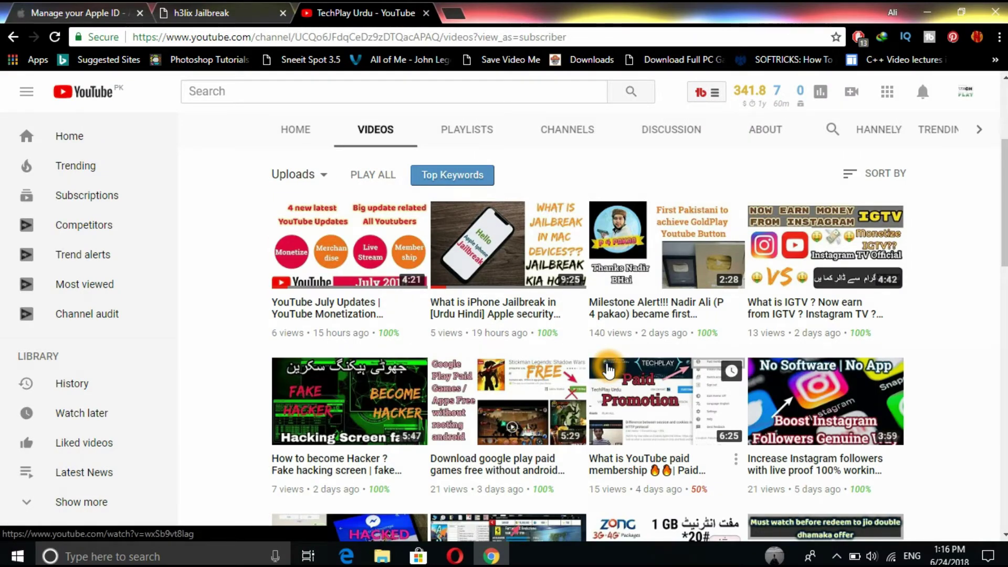
scroll(609, 371, "down", 5)
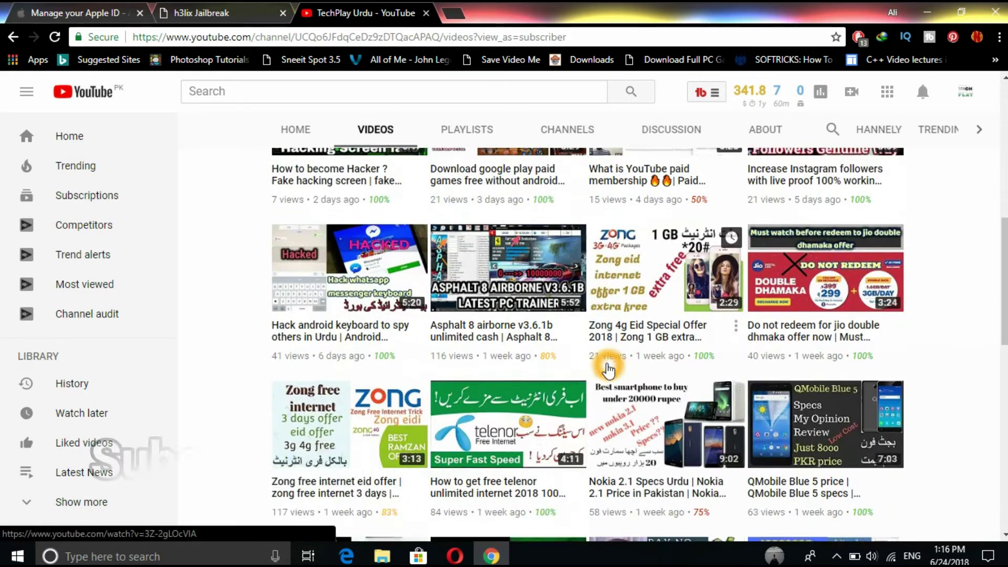
scroll(608, 371, "down", 7)
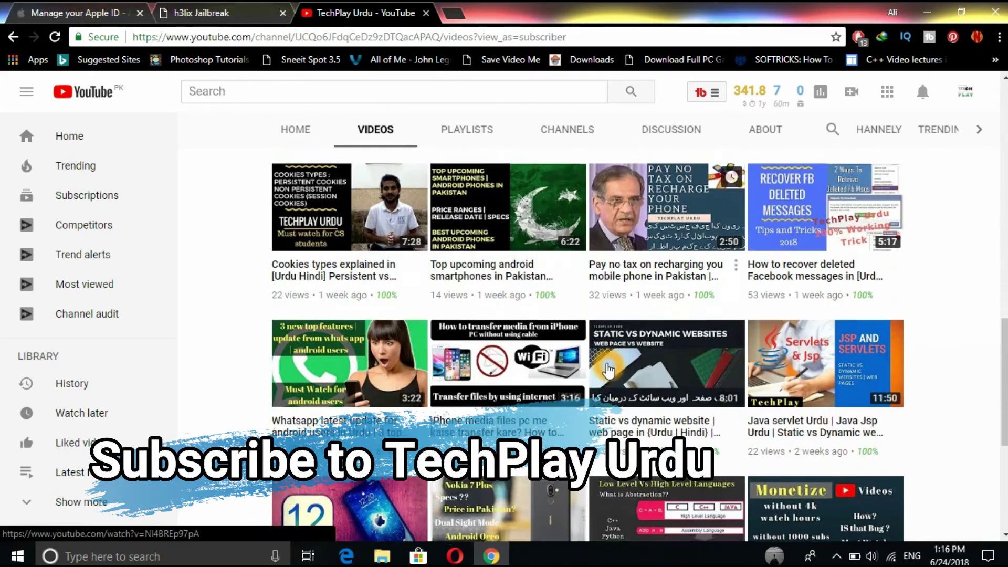
scroll(608, 371, "down", 2)
scroll(608, 370, "up", 9)
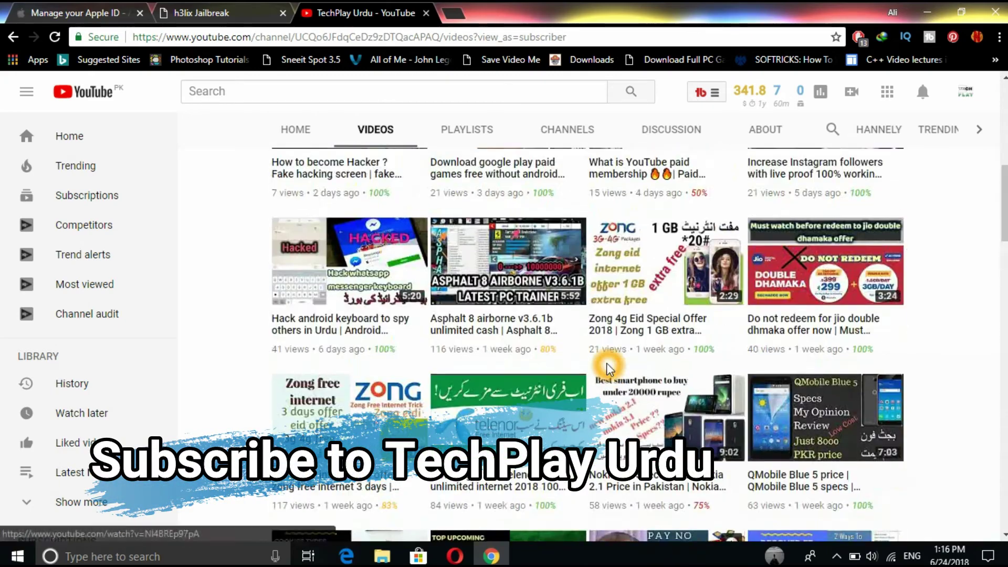
scroll(608, 371, "up", 8)
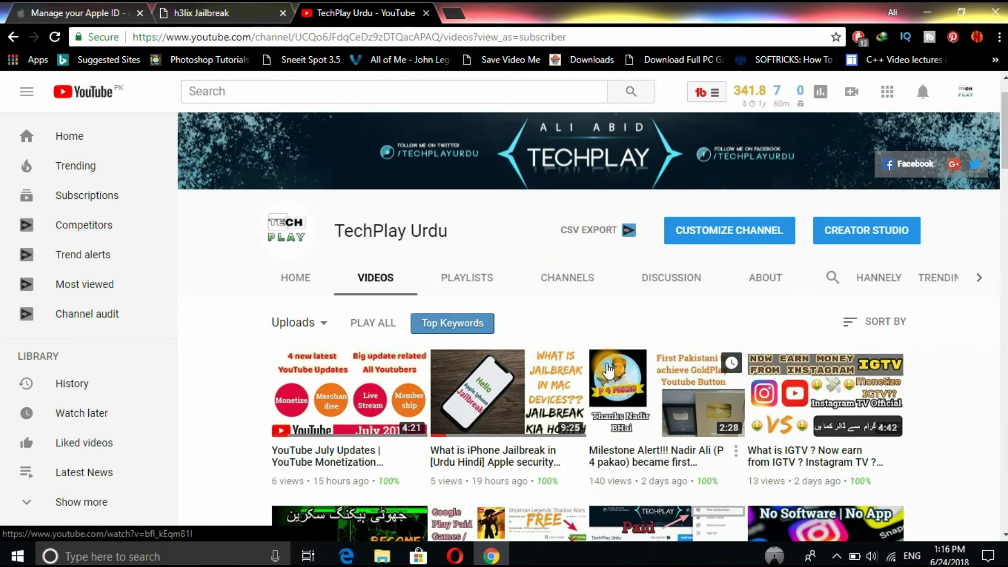
Review the h3lix Jailbreak page, then bring up the Impactor_0.9.44 folder window.
left_click(215, 10)
scroll(344, 261, "up", 2)
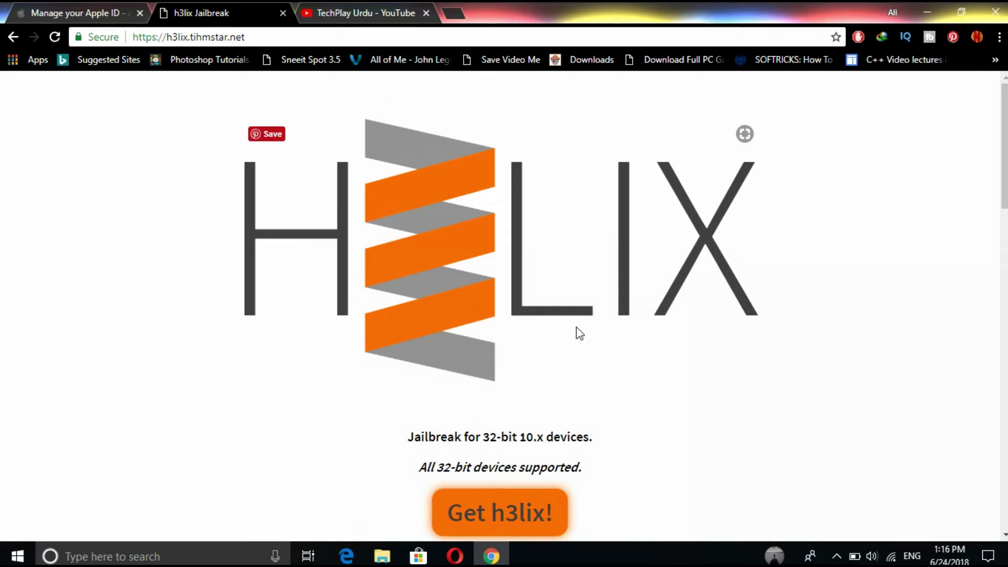
scroll(577, 329, "down", 3)
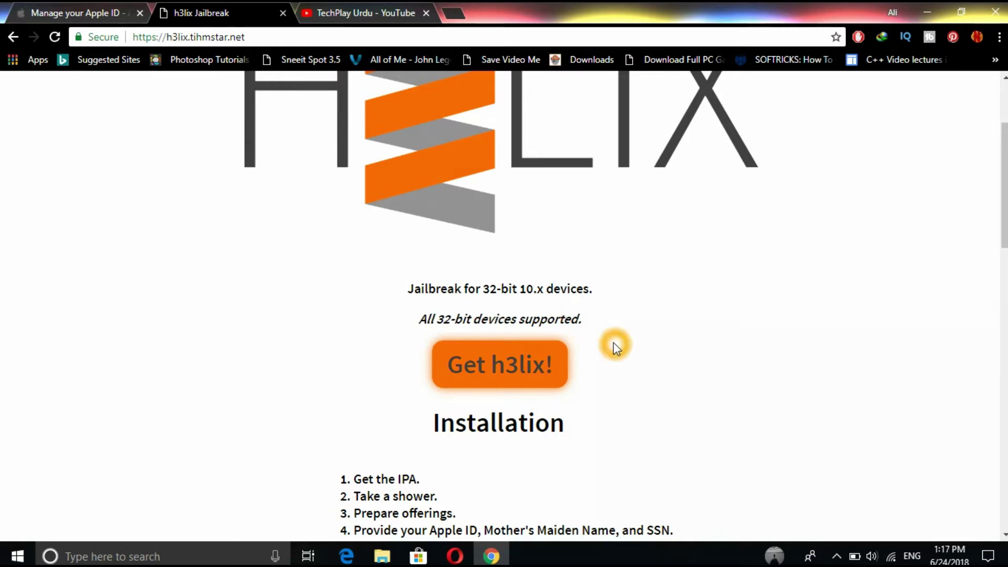
scroll(567, 323, "up", 3)
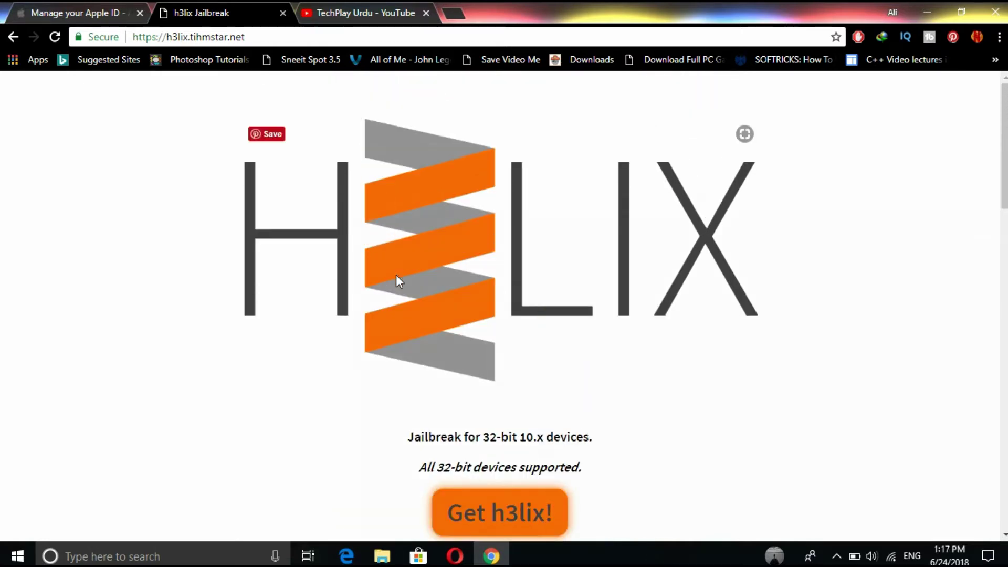
mouse_move(382, 554)
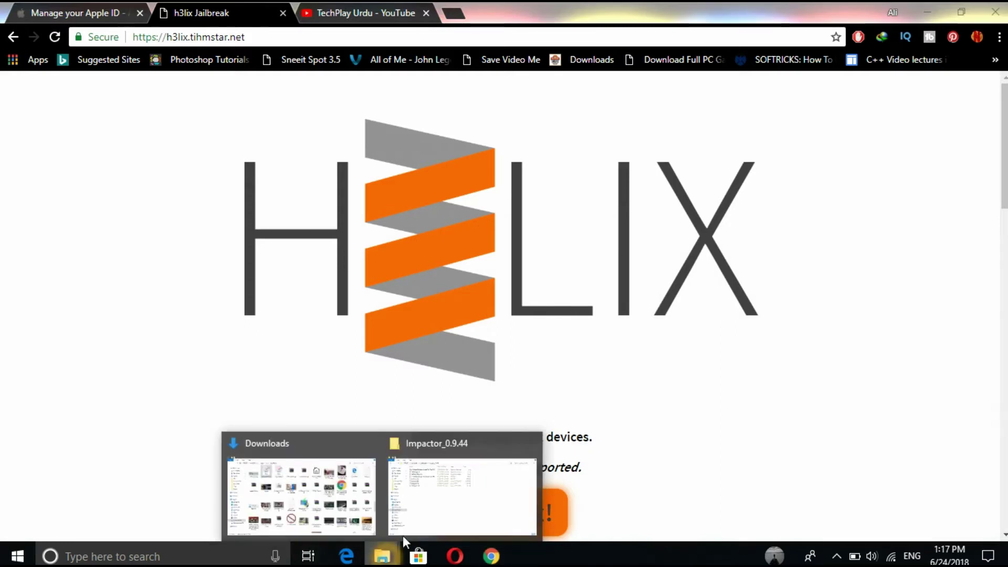
left_click(433, 510)
Launch Impactor.exe and move the Cydia Impactor window toward the centre.
left_click(223, 187)
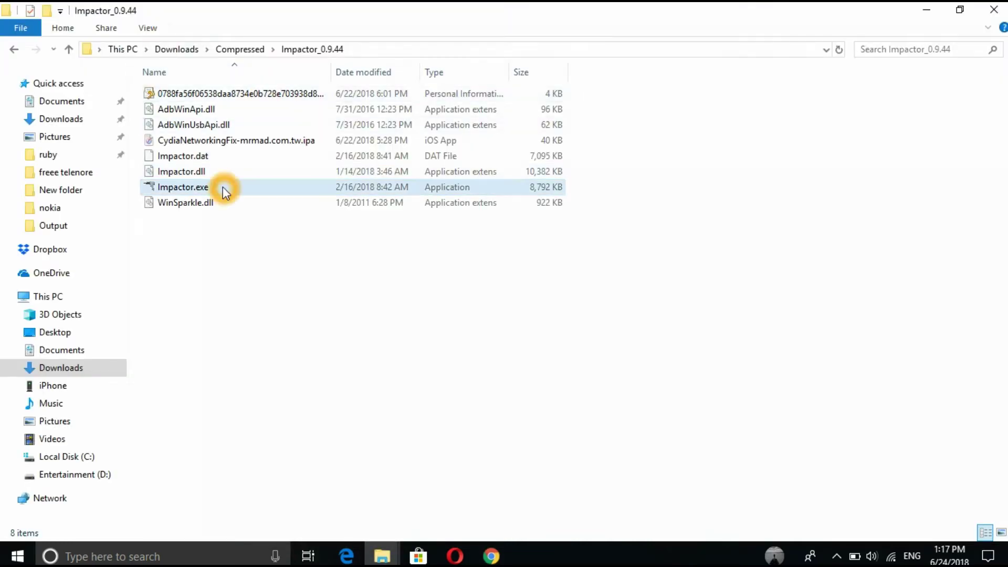
left_click(205, 189)
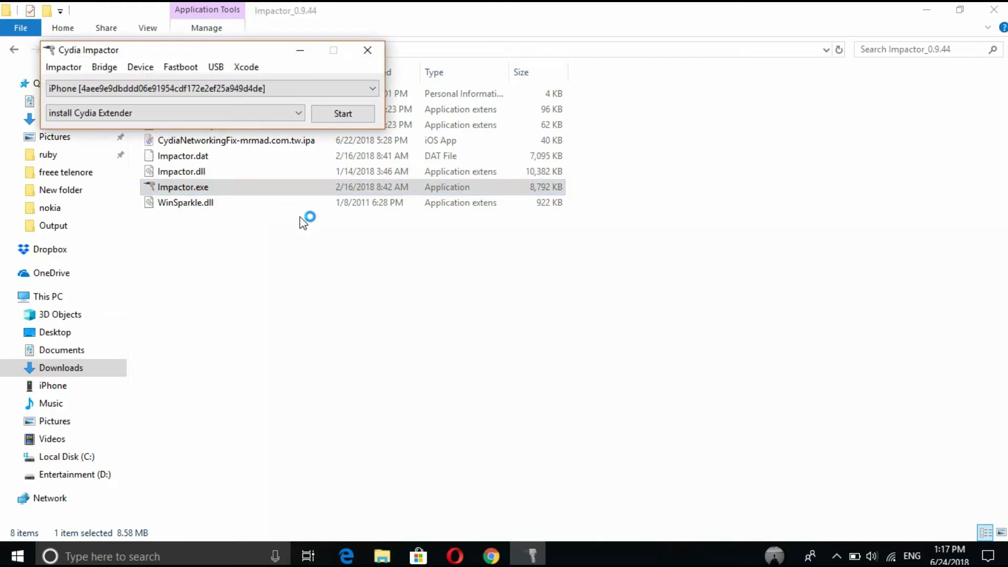
left_click_drag(223, 51, 612, 255)
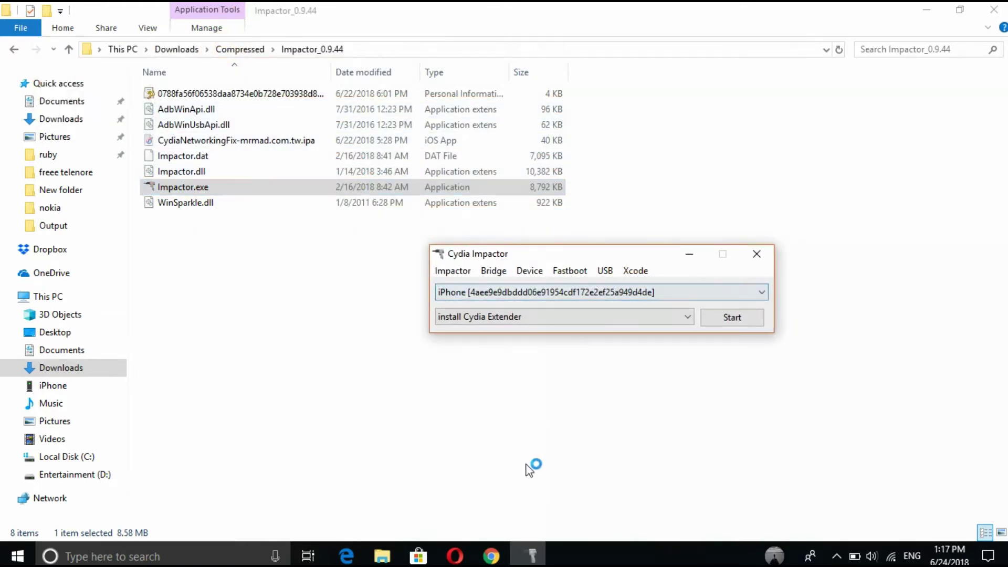
Drop h3lix-RC5 (1).ipa from Downloads onto Cydia Impactor.
left_click(382, 556)
left_click(491, 556)
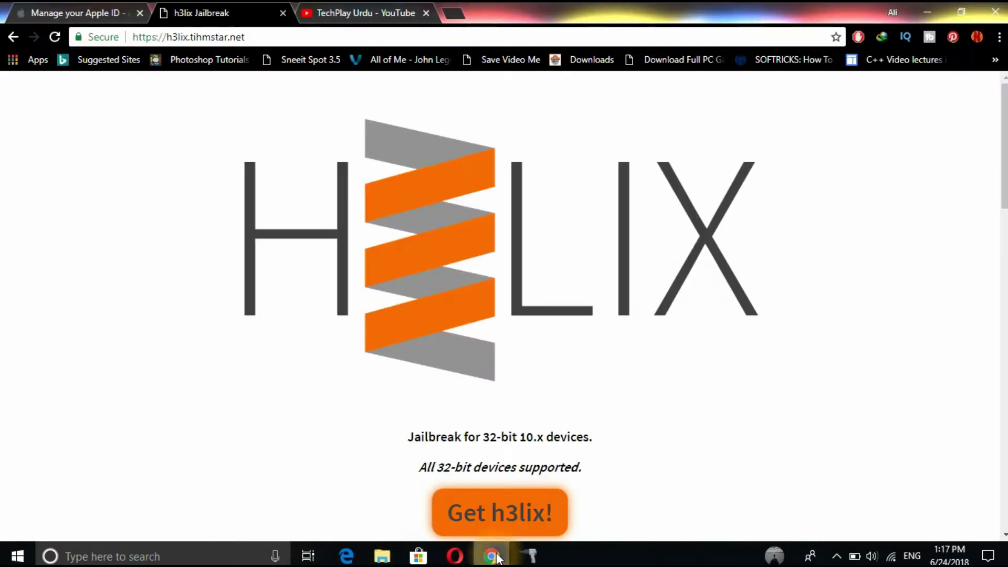
mouse_move(382, 555)
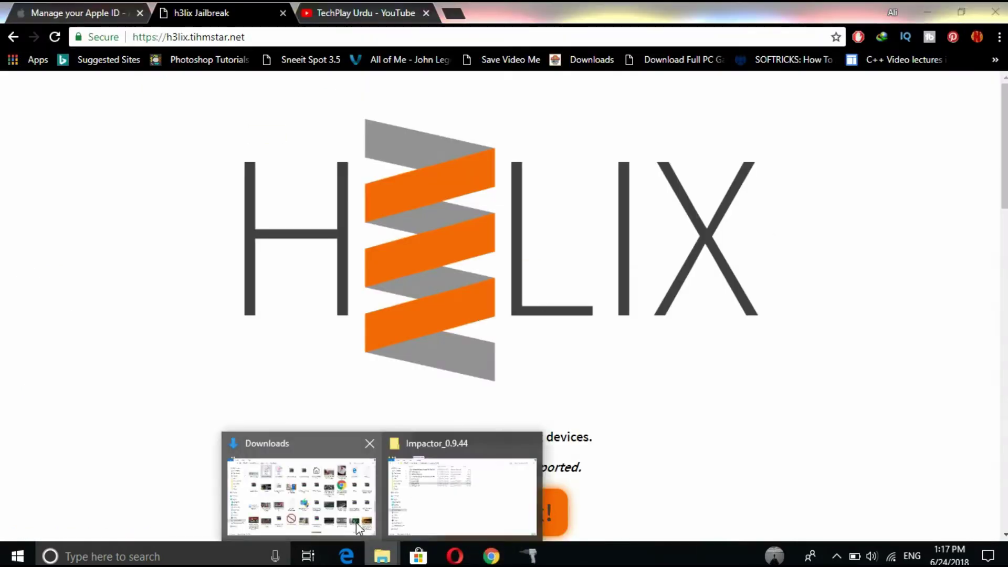
left_click(356, 525)
left_click_drag(276, 125, 534, 292)
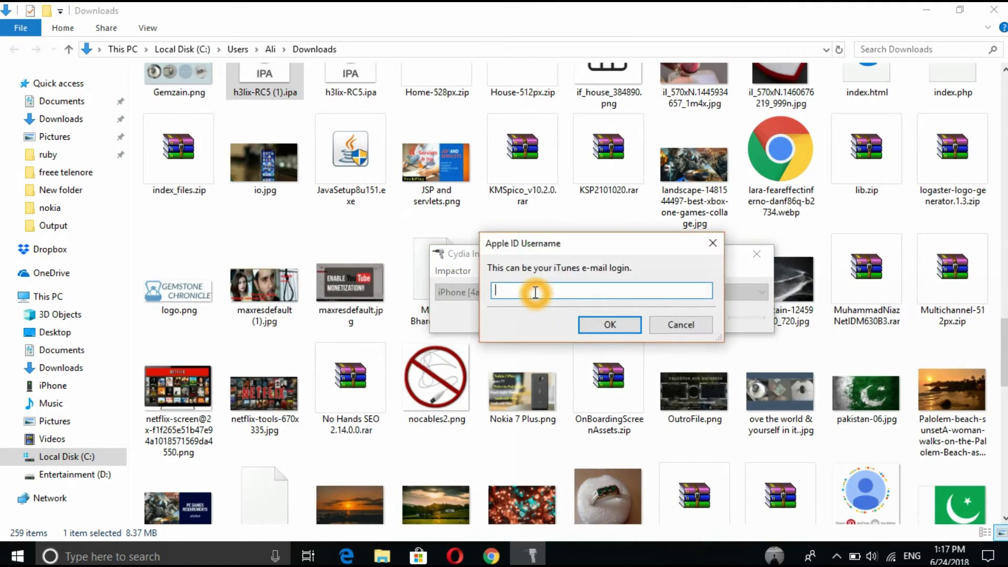
Enter the Apple ID username in Impactor's Username prompt and submit it.
mouse_move(388, 561)
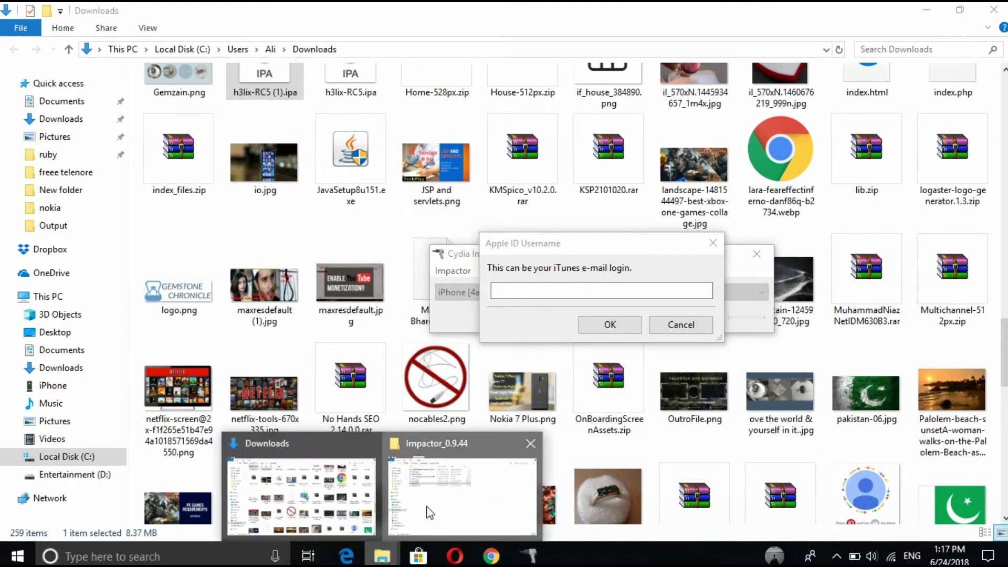
left_click(452, 505)
left_click(532, 556)
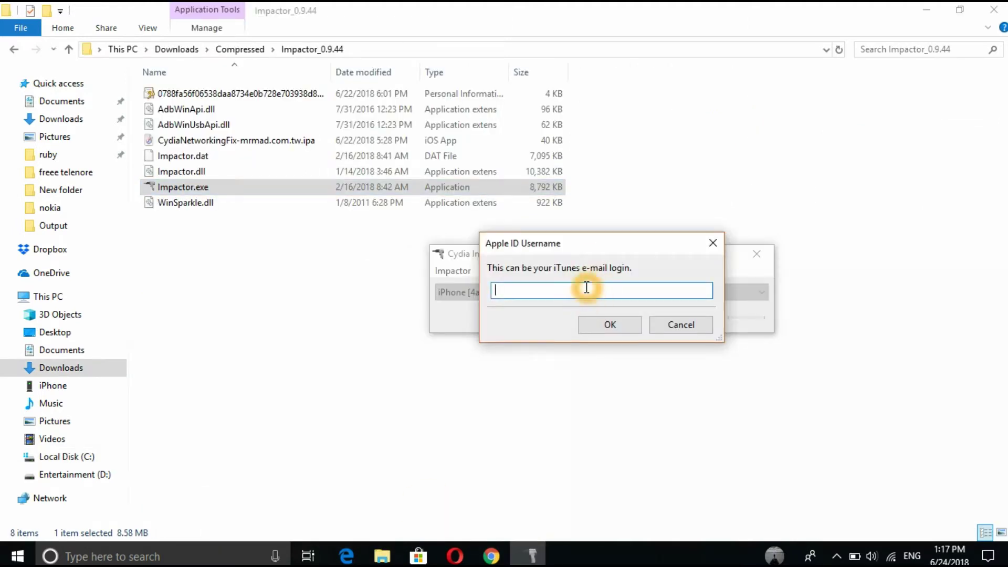
type("a")
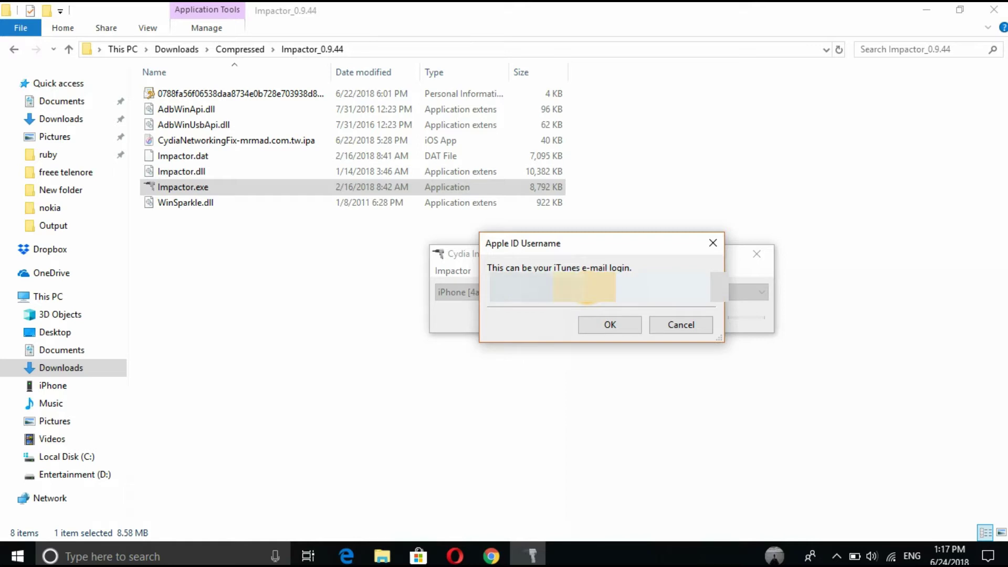
key("Return")
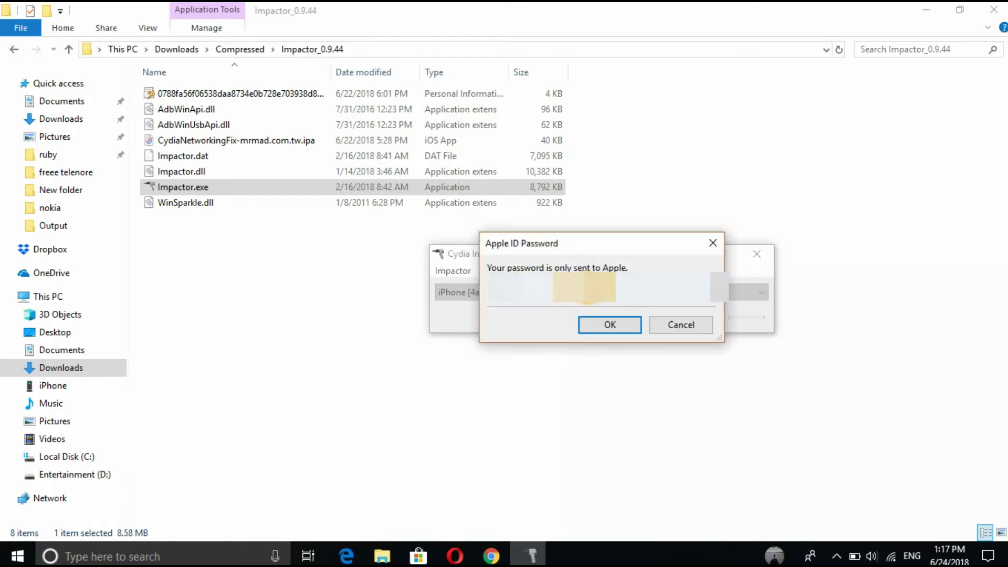
left_click(583, 320)
Type the Apple ID account password in the Password prompt and submit it.
left_click(584, 307)
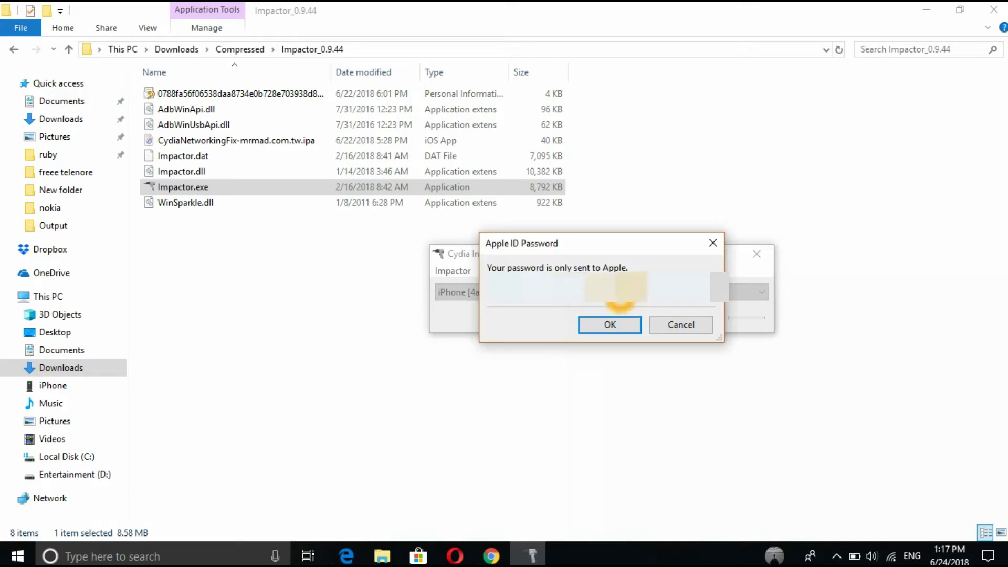
left_click_drag(609, 254, 396, 225)
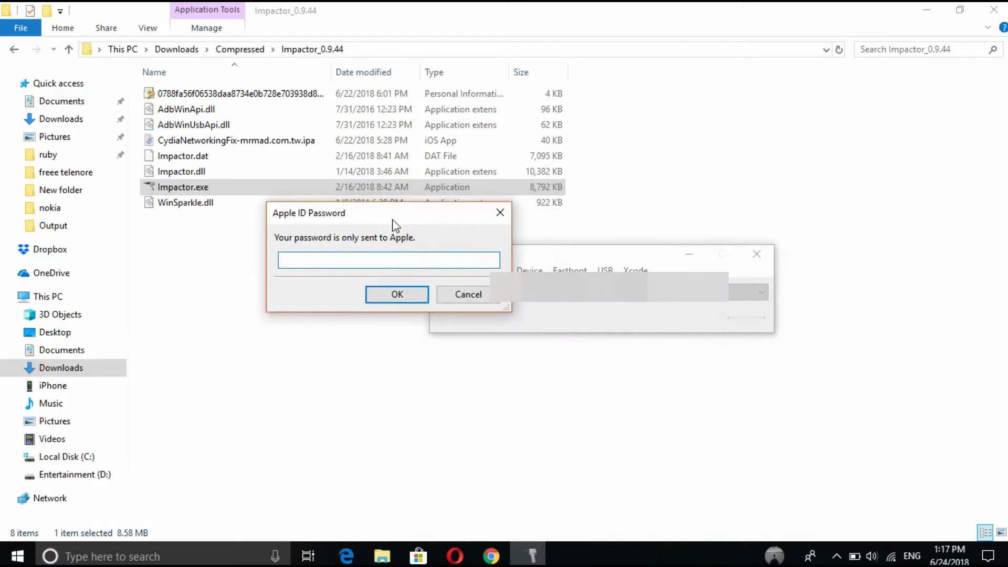
left_click(380, 260)
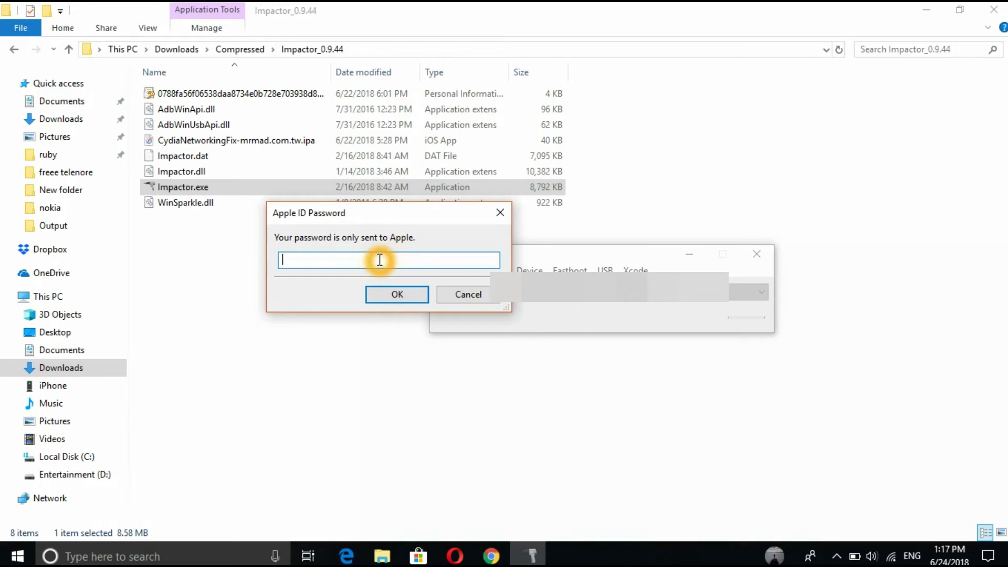
left_click(404, 260)
type("•")
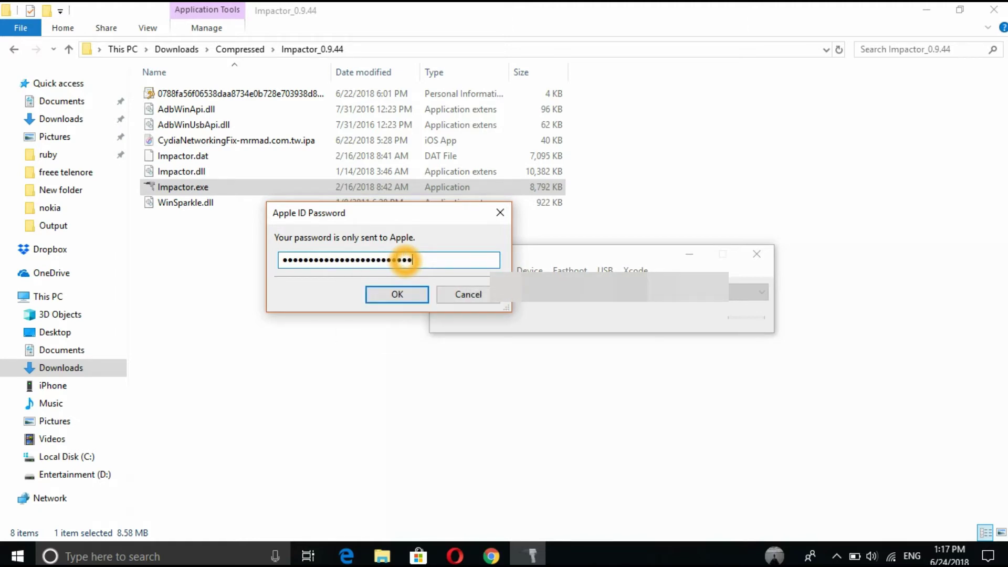
left_click(408, 293)
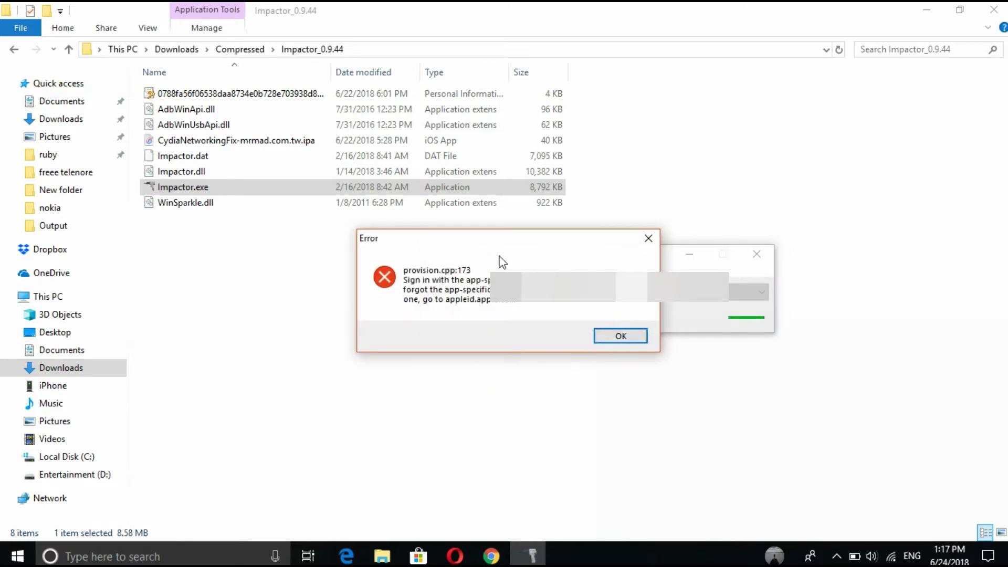
Dismiss the provision.cpp:173 error and switch Chrome to the 'Manage your Apple ID' tab.
left_click_drag(497, 244, 291, 167)
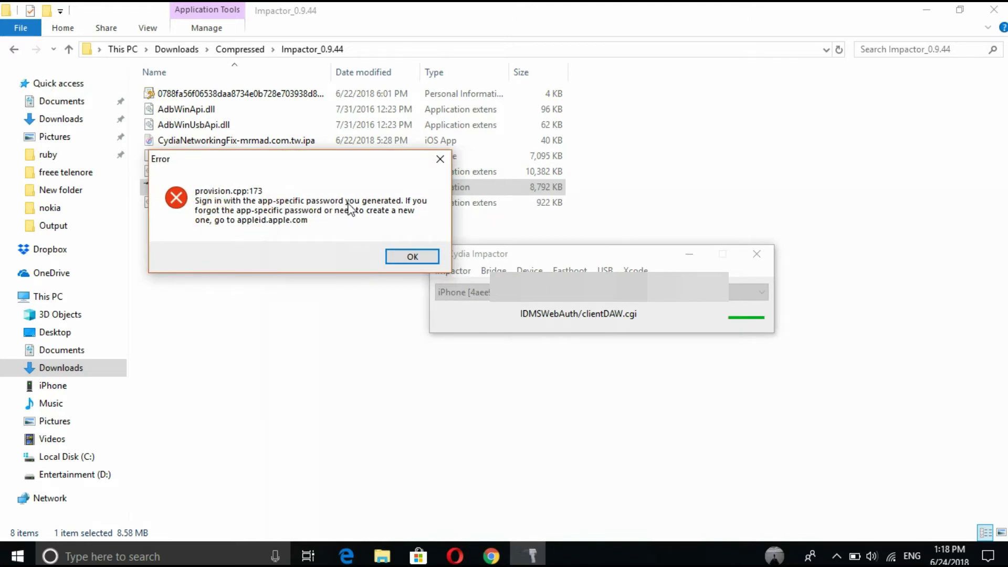
left_click(414, 257)
left_click_drag(541, 258, 508, 245)
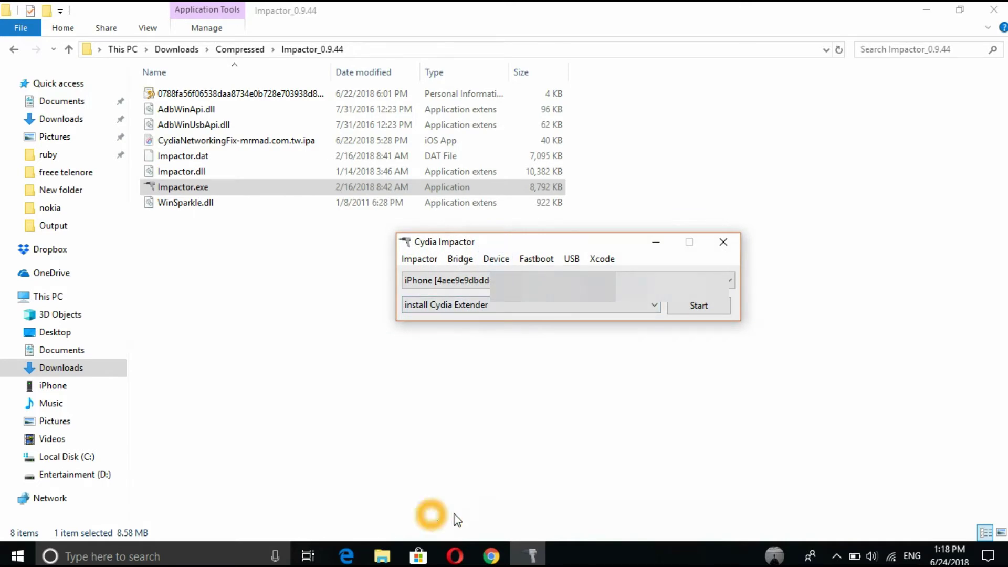
left_click(491, 556)
left_click(114, 11)
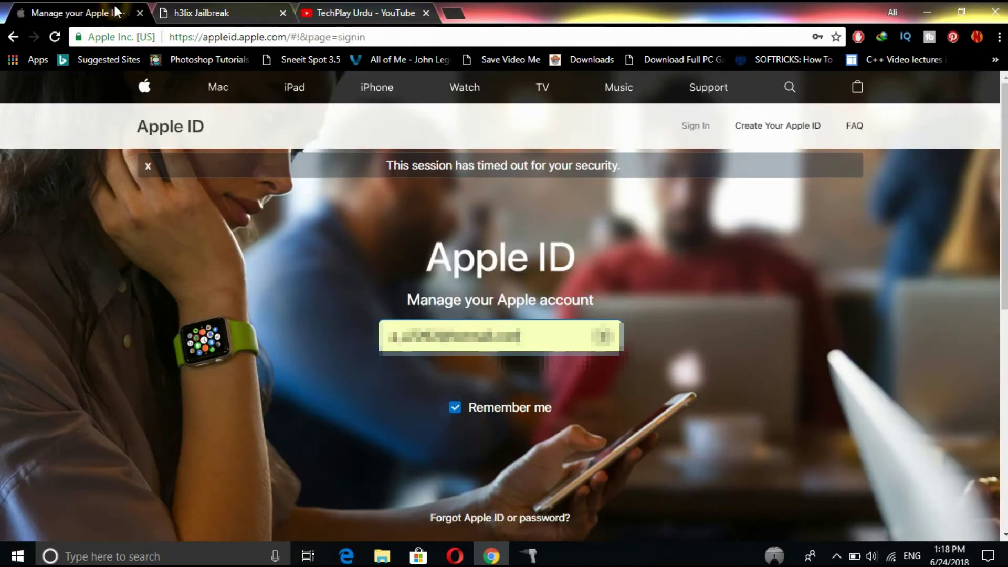
Sign in to Apple ID with the saved password and enter the six-digit verification code.
left_click(600, 339)
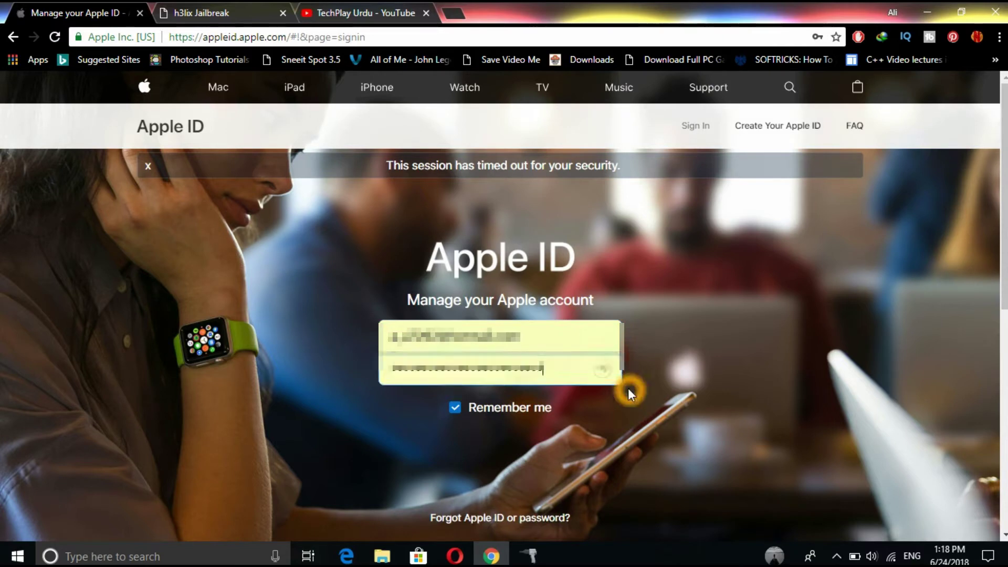
left_click(601, 369)
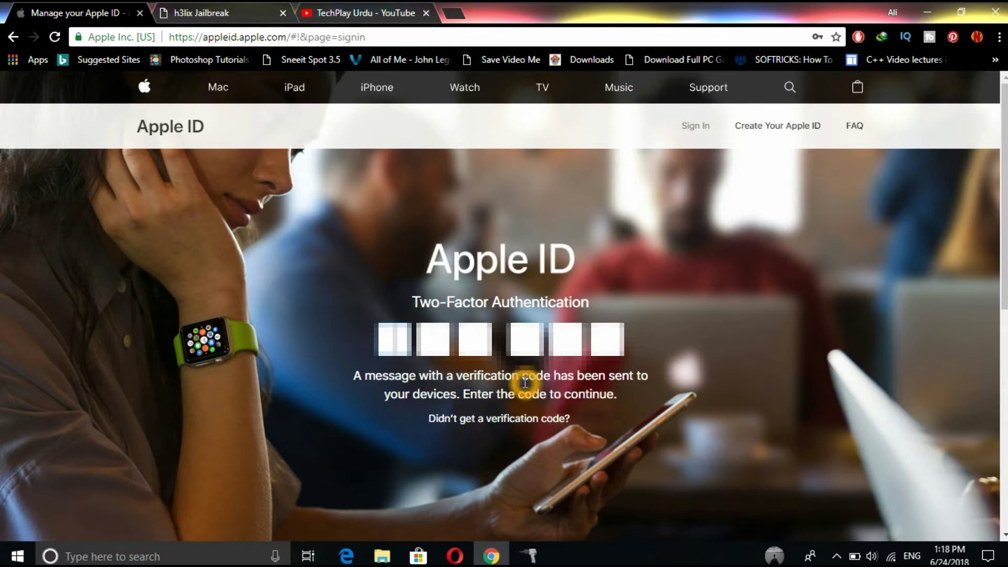
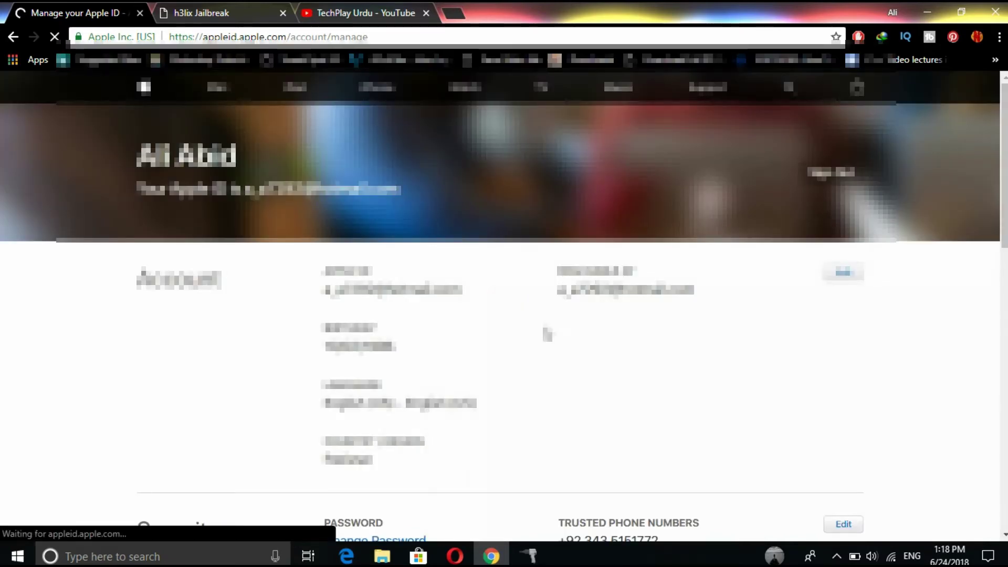
Generate a new app-specific password labelled 'bie' under Security.
scroll(562, 339, "down", 1)
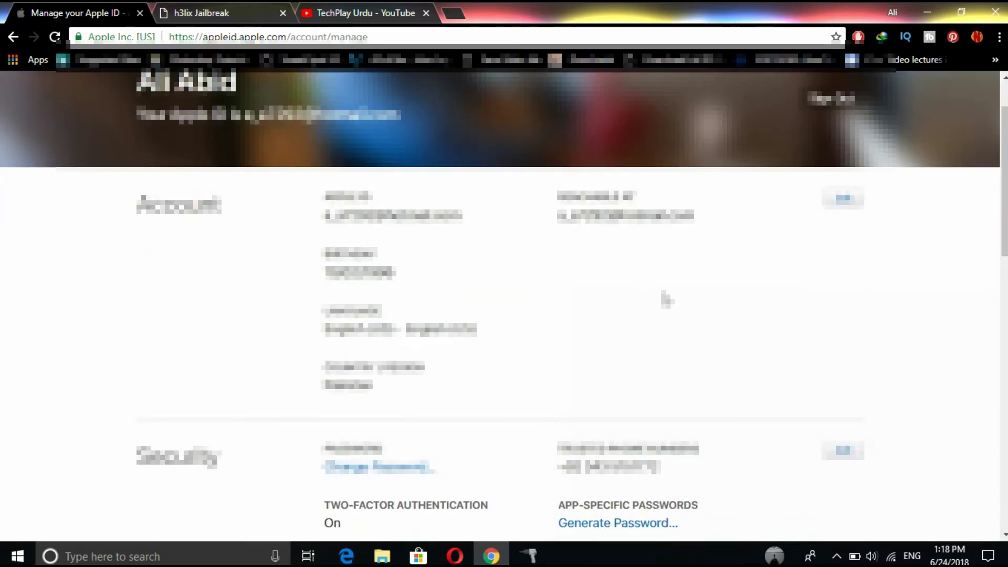
scroll(851, 252, "down", 2)
left_click(611, 375)
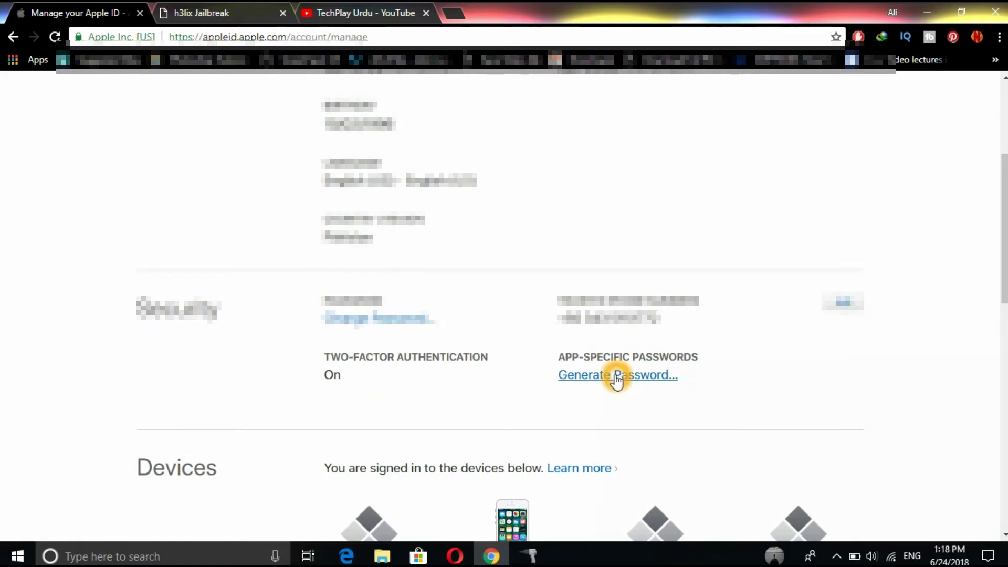
left_click(623, 377)
scroll(599, 467, "down", 1)
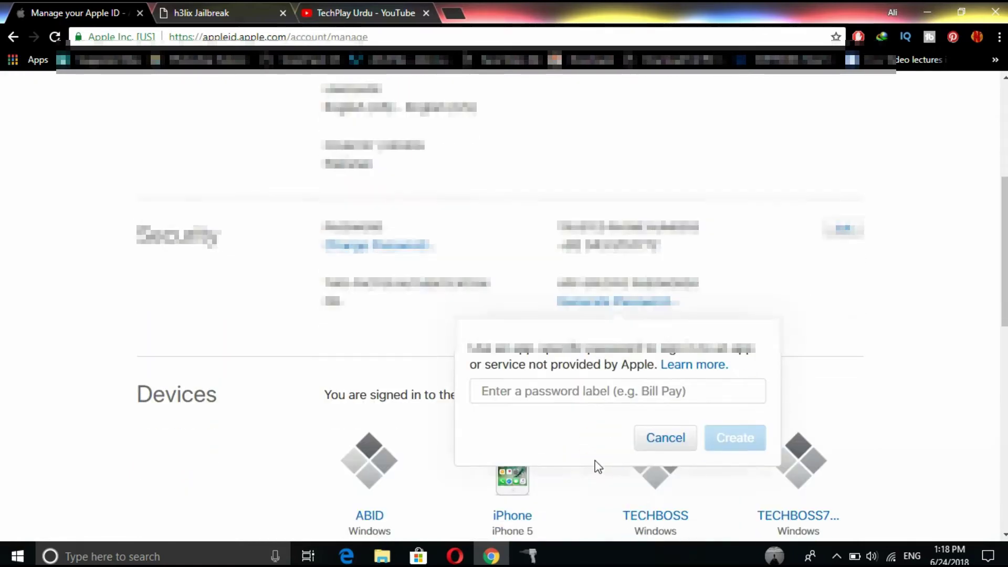
left_click(608, 391)
type("biengaliabid")
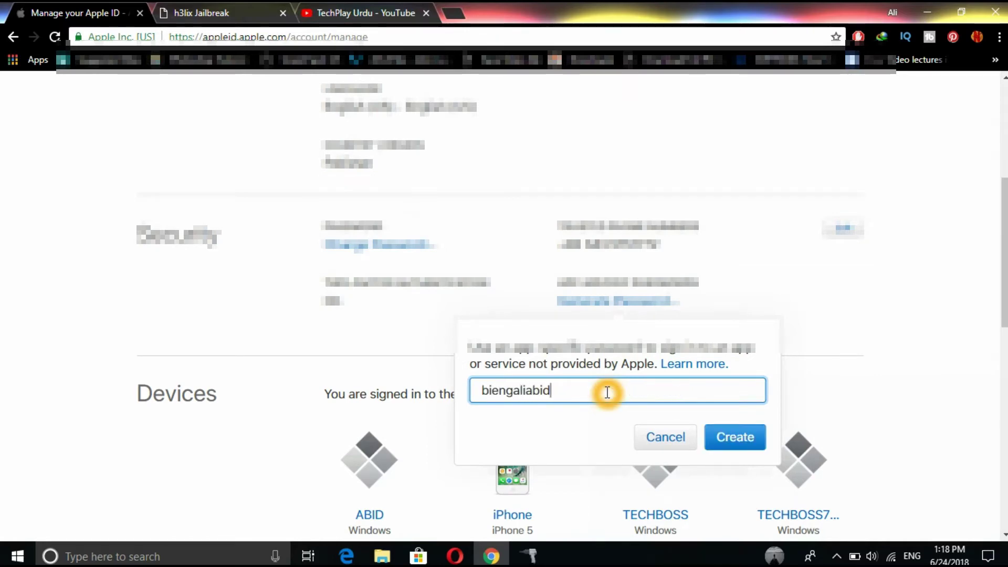
key("Return")
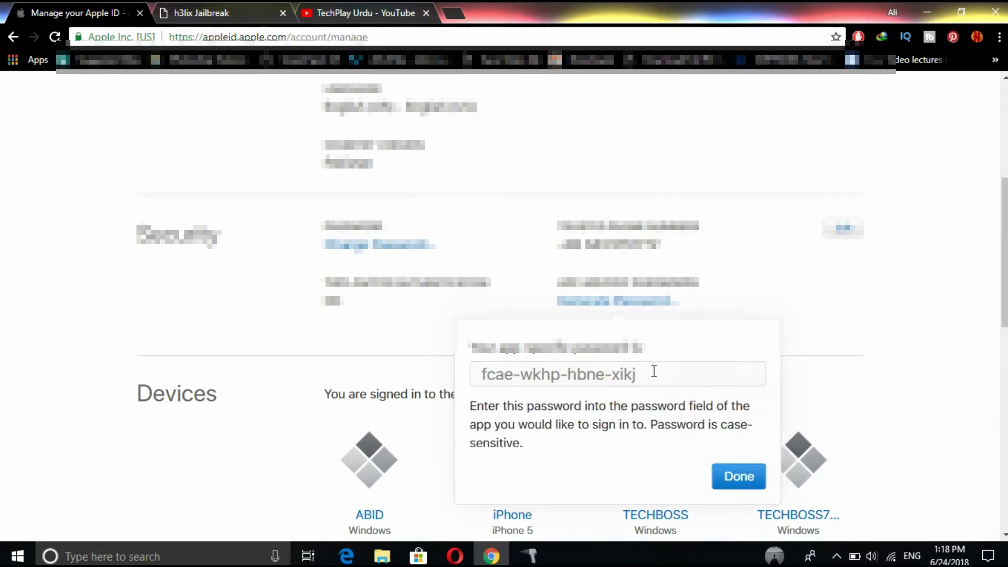
Copy the generated app-specific password to the clipboard.
left_click_drag(653, 373, 473, 372)
right_click(473, 374)
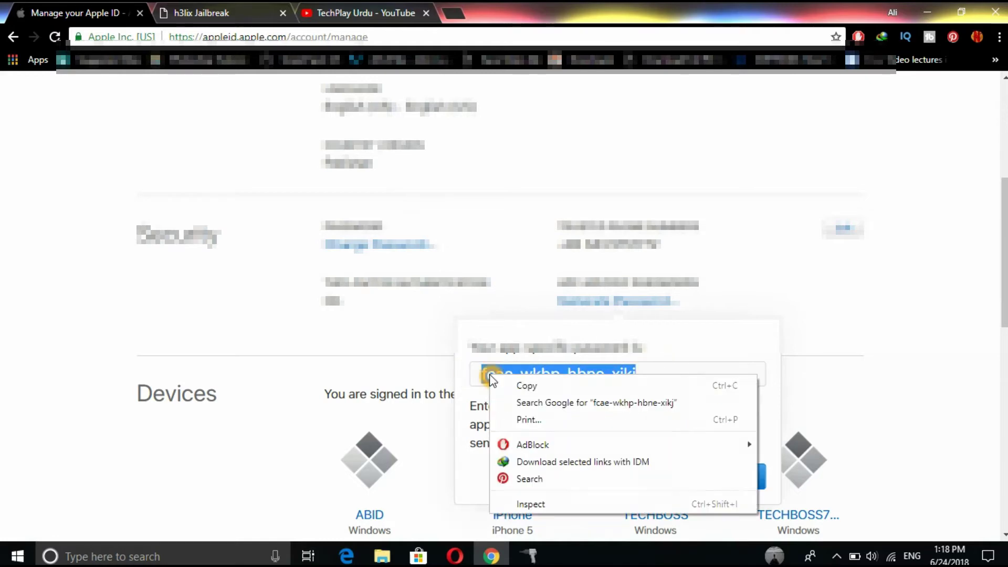
left_click(515, 385)
left_click(532, 556)
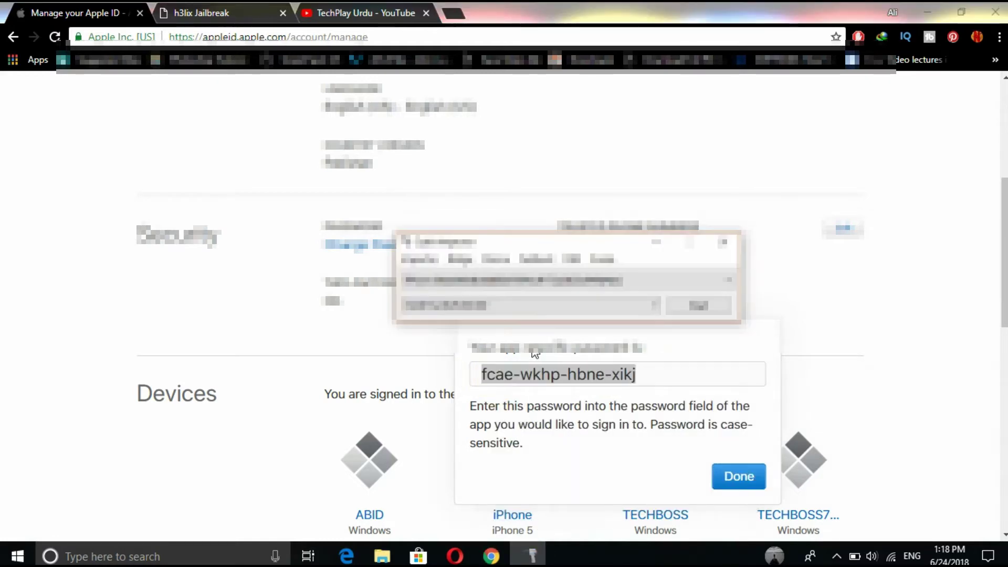
left_click(541, 308)
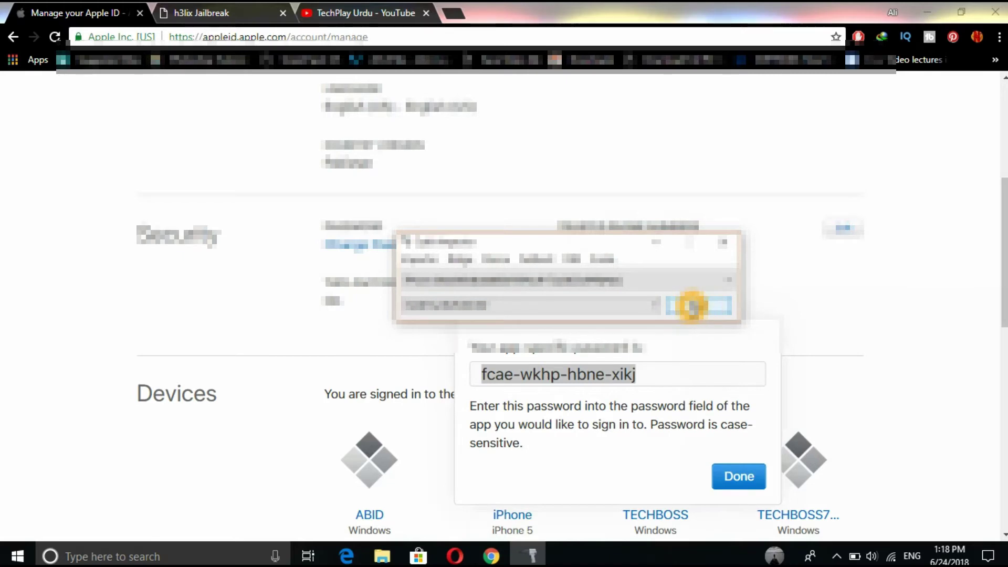
left_click(383, 556)
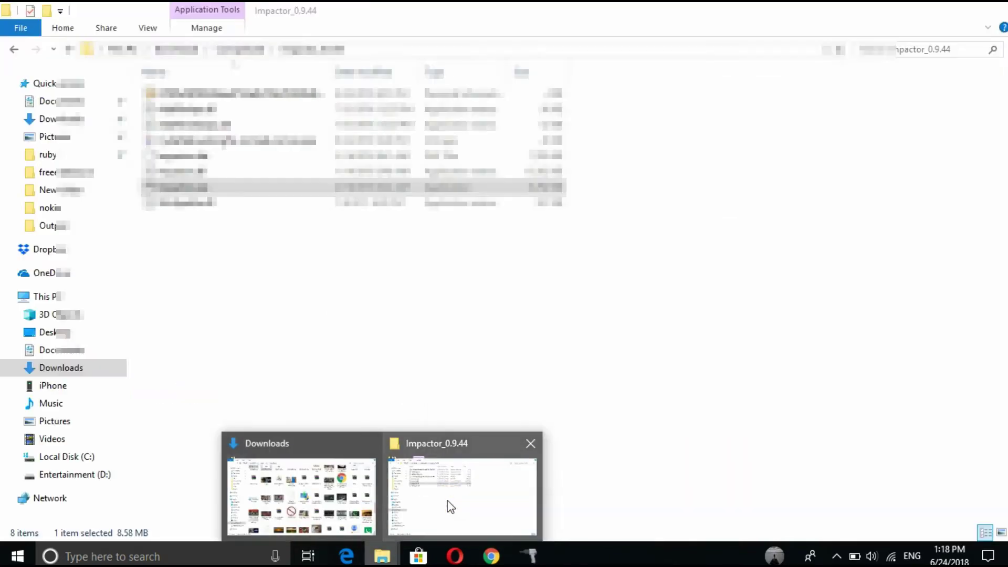
Drop the h3lix IPA from Downloads onto Cydia Impactor again.
left_click(448, 503)
left_click(386, 556)
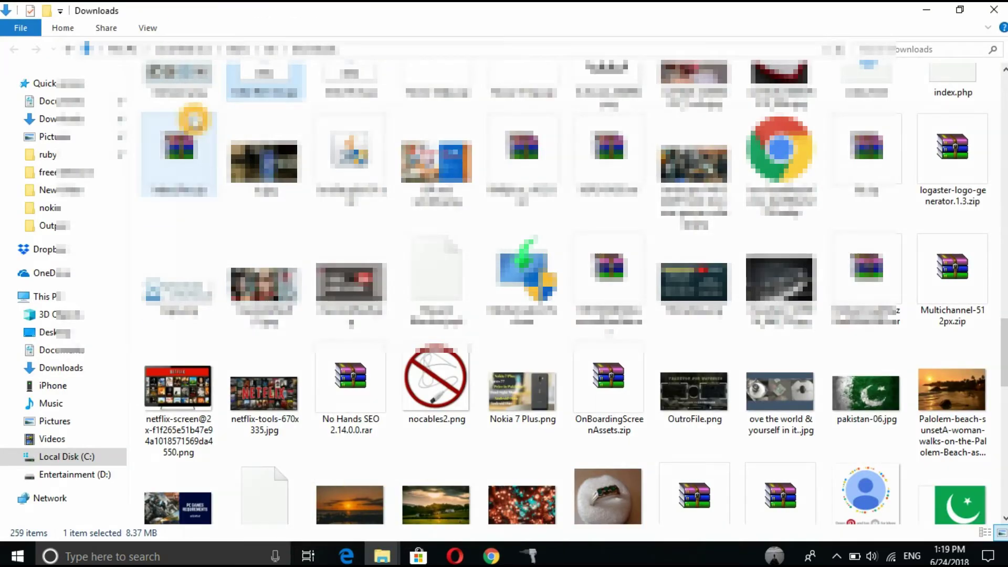
left_click_drag(257, 91, 525, 252)
Sign in with the Apple ID username and the pasted app-specific password.
mouse_move(395, 539)
left_click(422, 528)
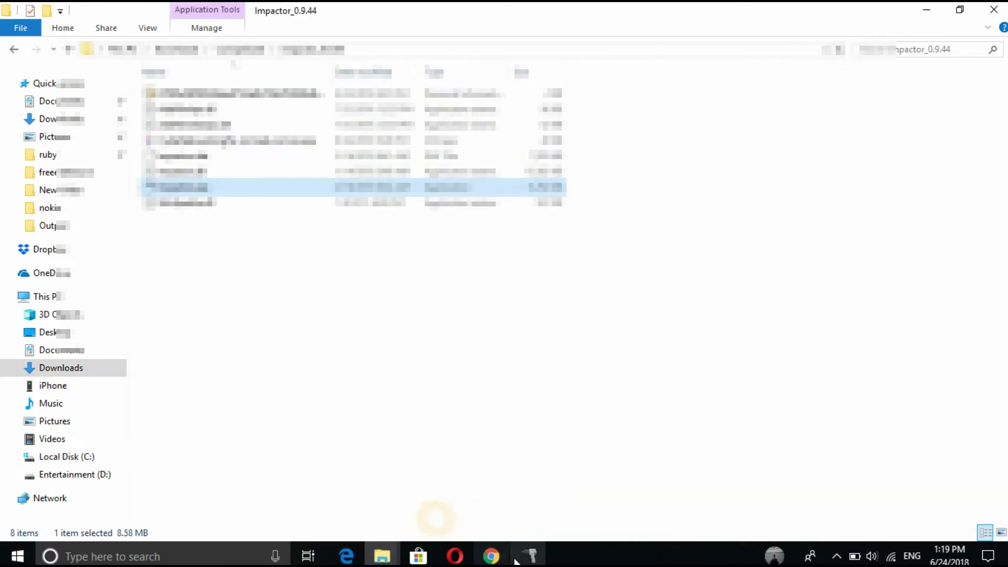
left_click(579, 285)
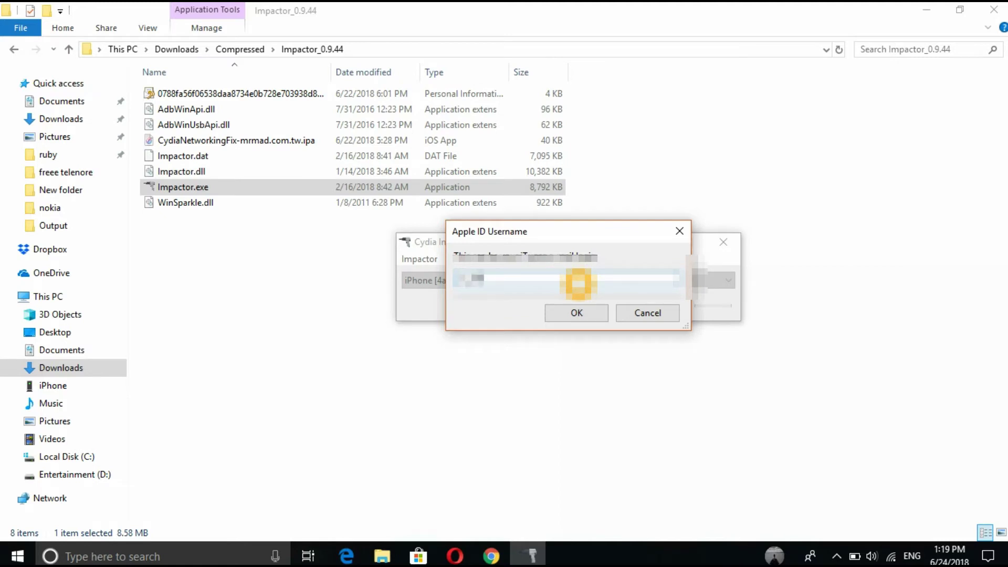
type("ab")
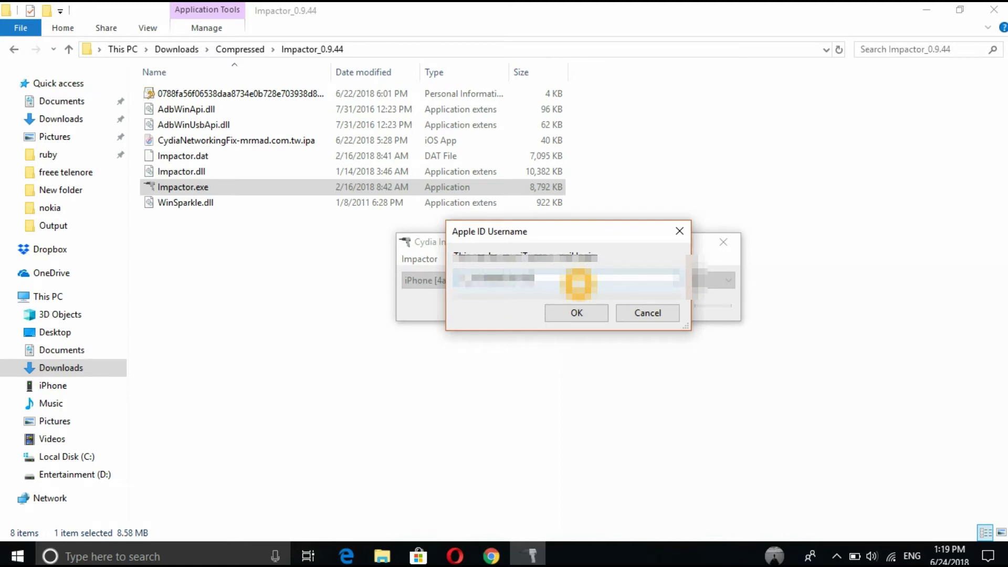
key("Return")
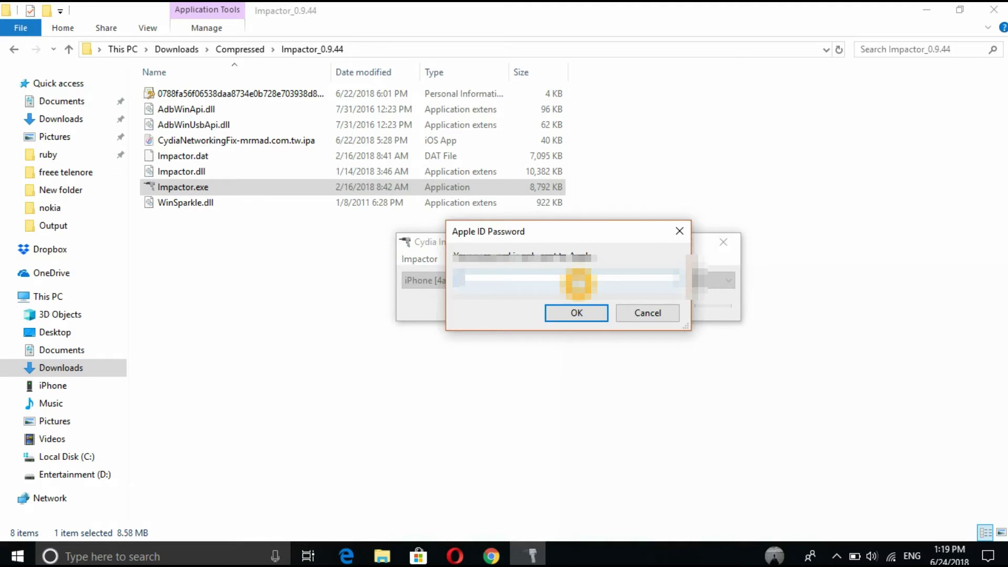
key("ctrl+v")
left_click(579, 312)
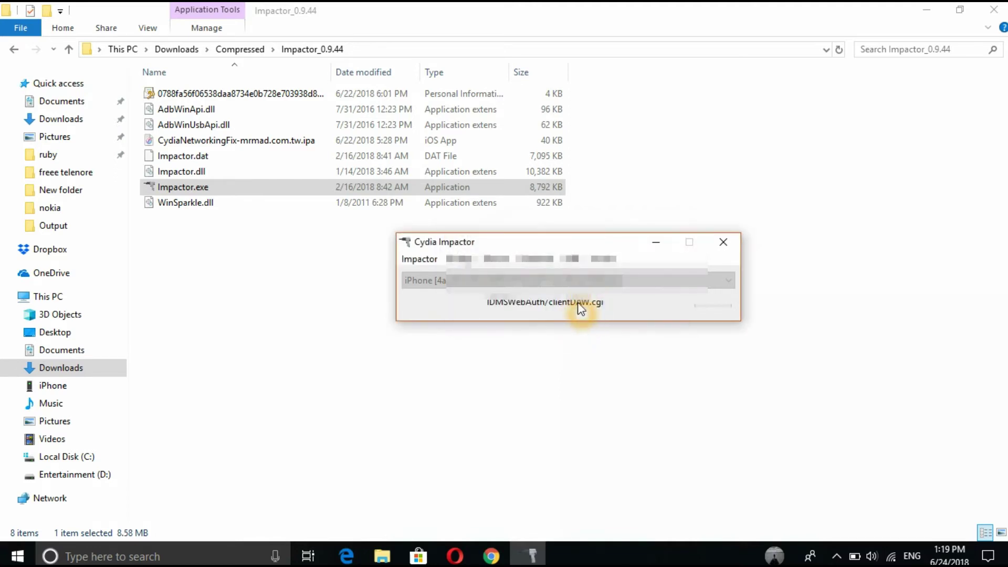
Wait while Impactor signs and installs h3lix, through the GeneratingApplicationMap stage.
left_click_drag(581, 238, 520, 188)
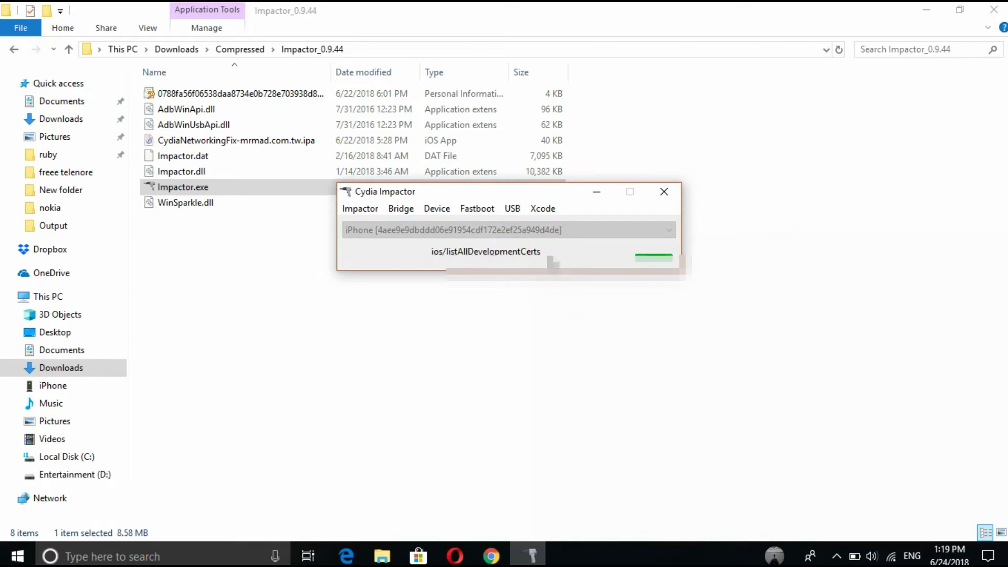
left_click(598, 260)
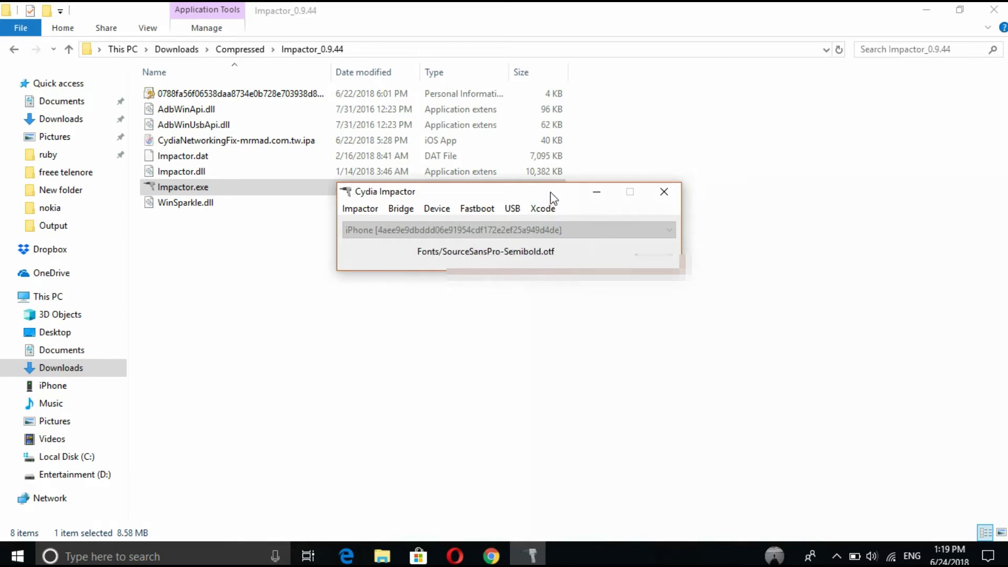
left_click_drag(551, 199, 547, 253)
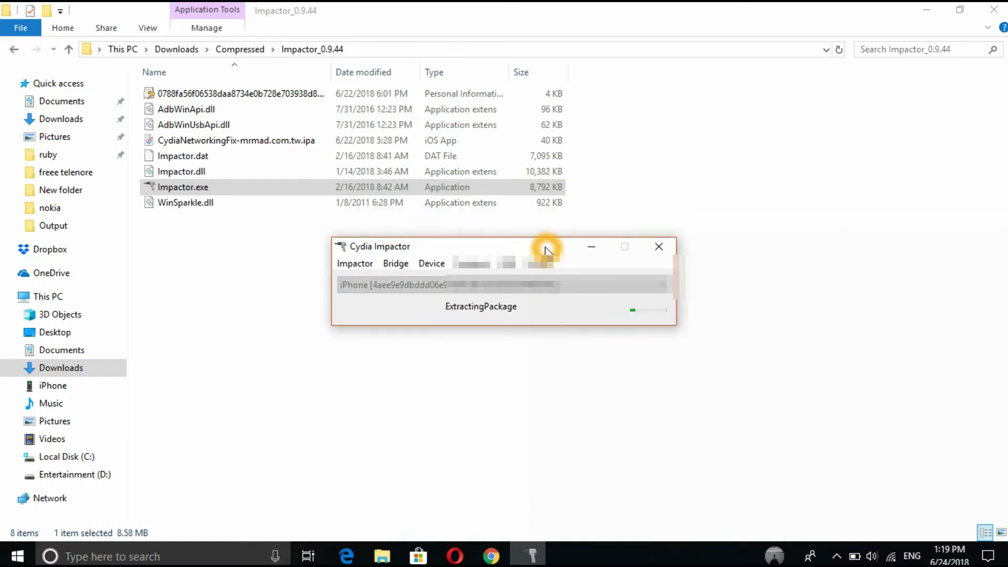
left_click(349, 252)
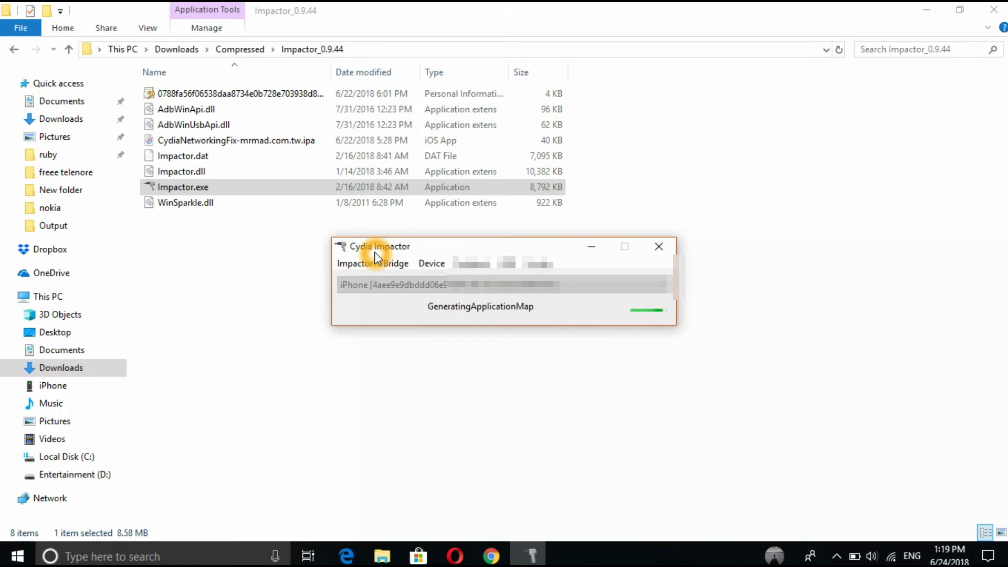
left_click(484, 354)
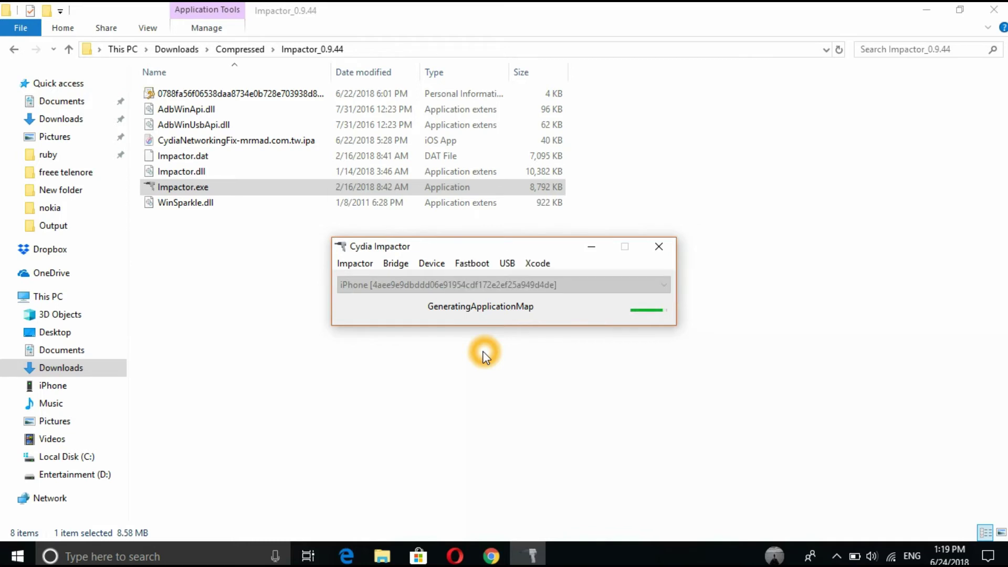
left_click(374, 251)
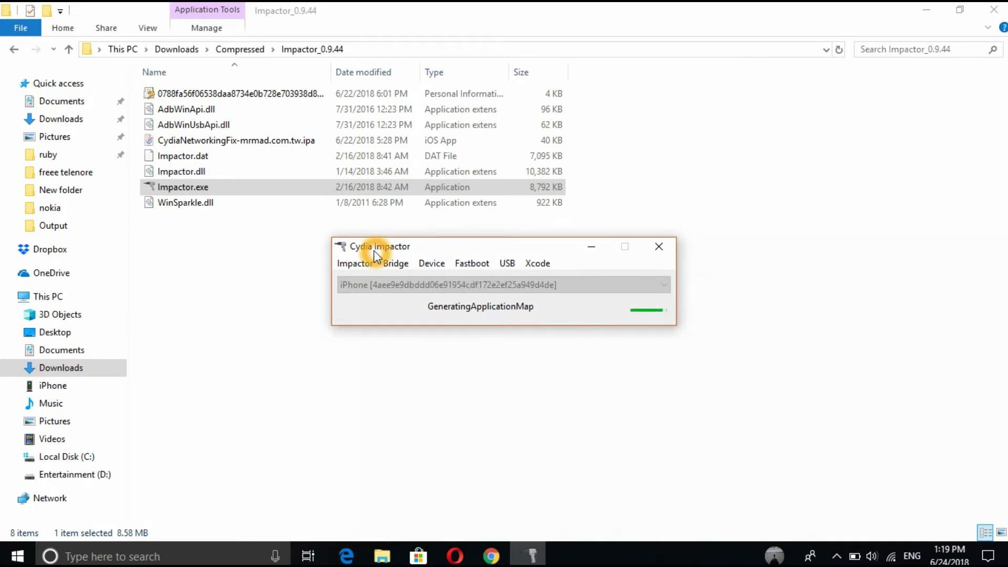
left_click(433, 260)
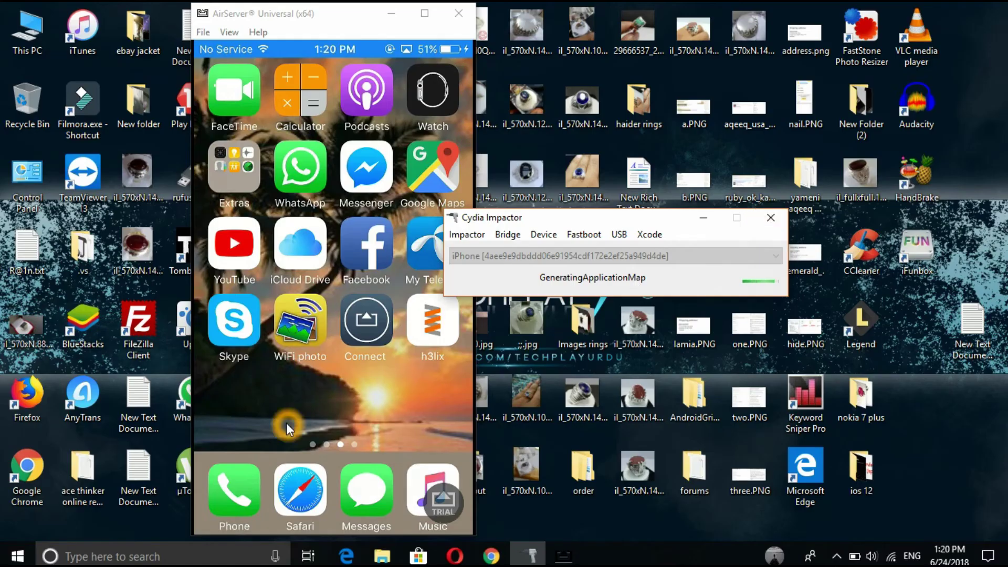
Close Cydia Impactor and centre the AirServer mirror showing the h3lix icon.
left_click(767, 221)
left_click_drag(353, 14, 491, 17)
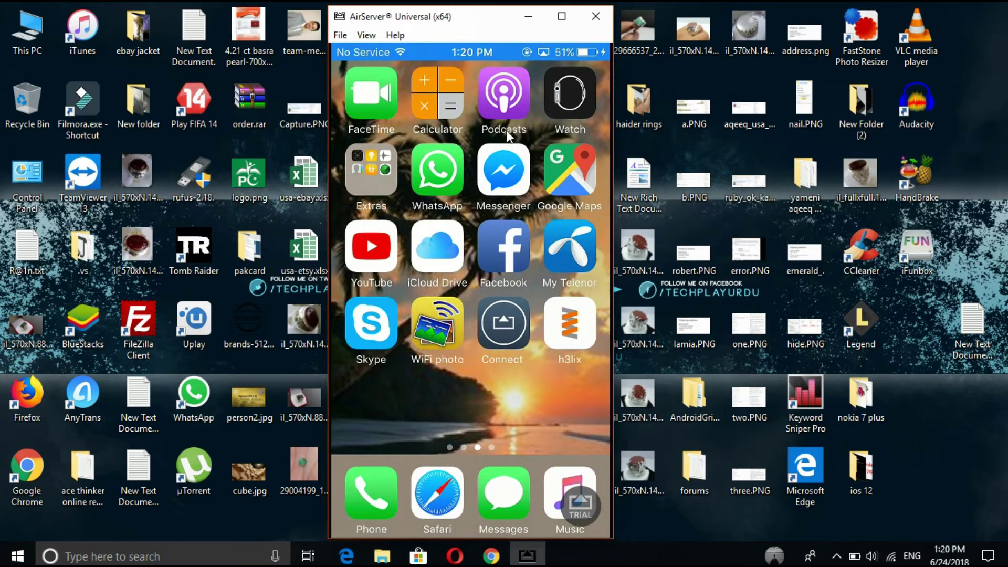
left_click(694, 352)
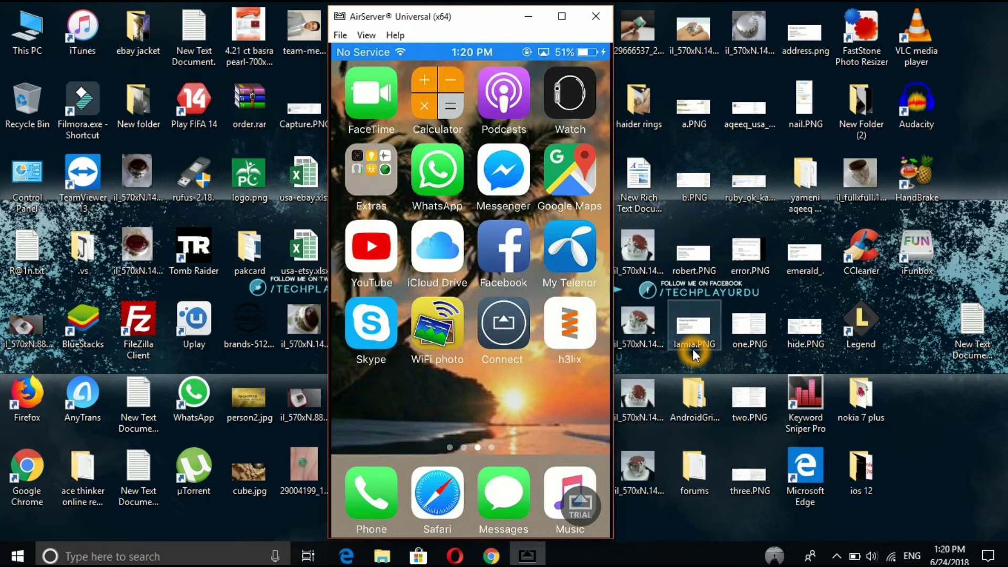